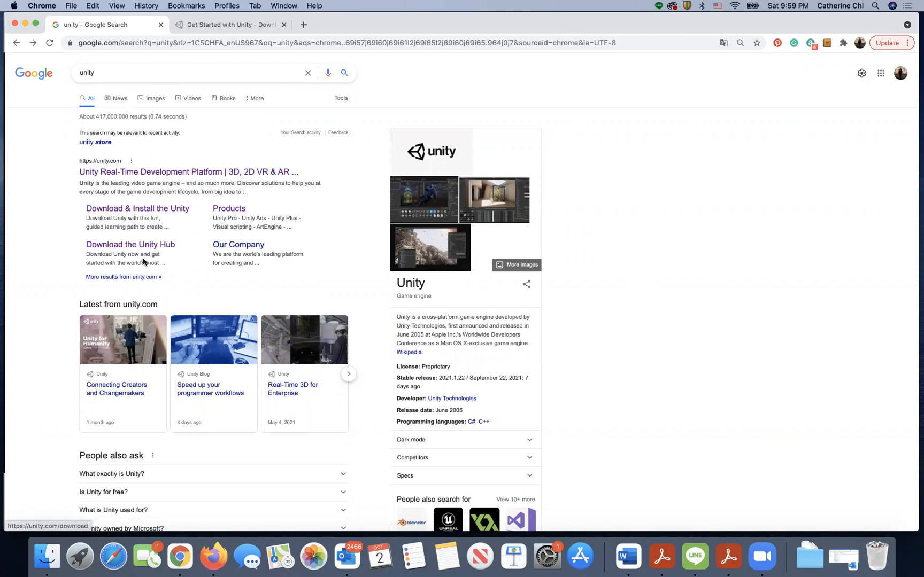
# Open the Unity Hub download result in a separate tab, load the Unity homepage, and view the download page's three steps.
pyautogui.rightClick(145, 246)
pyautogui.click(158, 250)
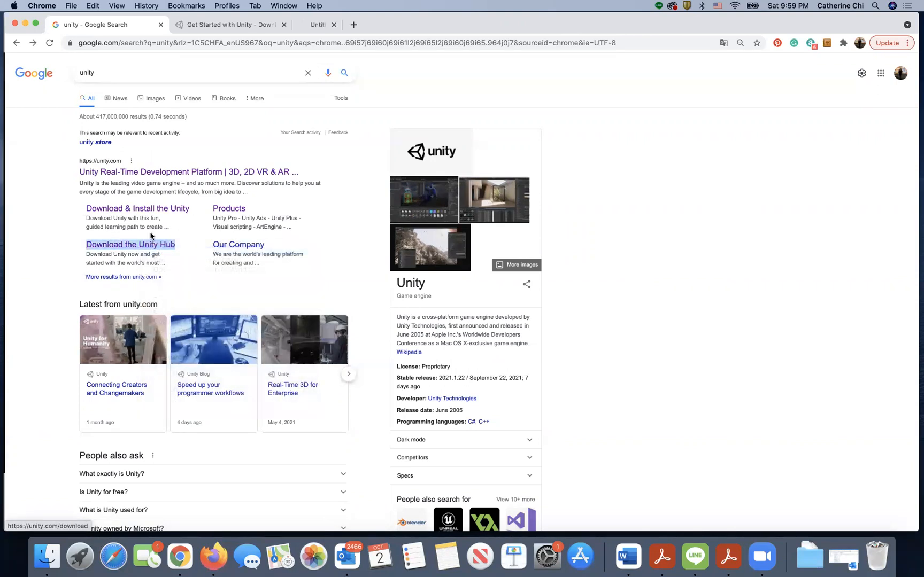
pyautogui.click(126, 173)
pyautogui.click(329, 25)
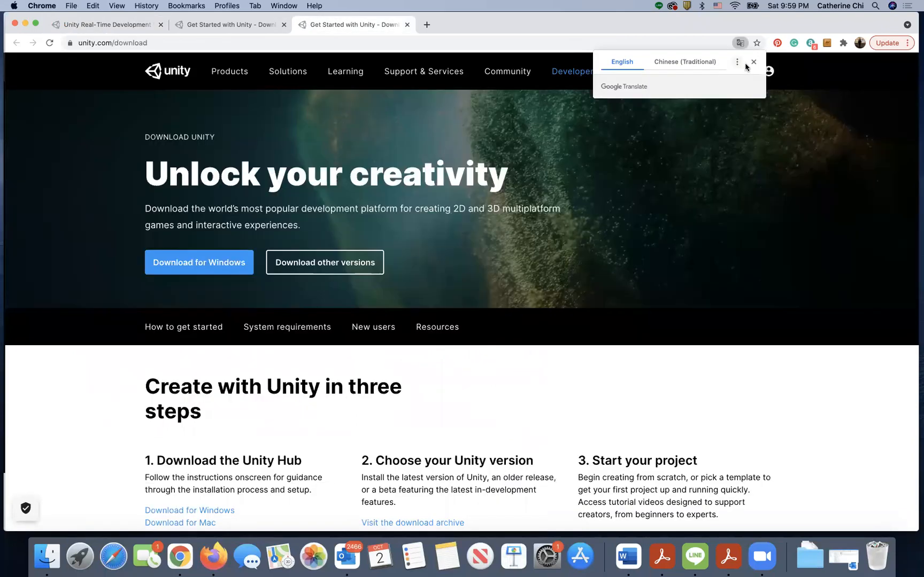
pyautogui.click(754, 62)
pyautogui.scroll(-3, 234, 374)
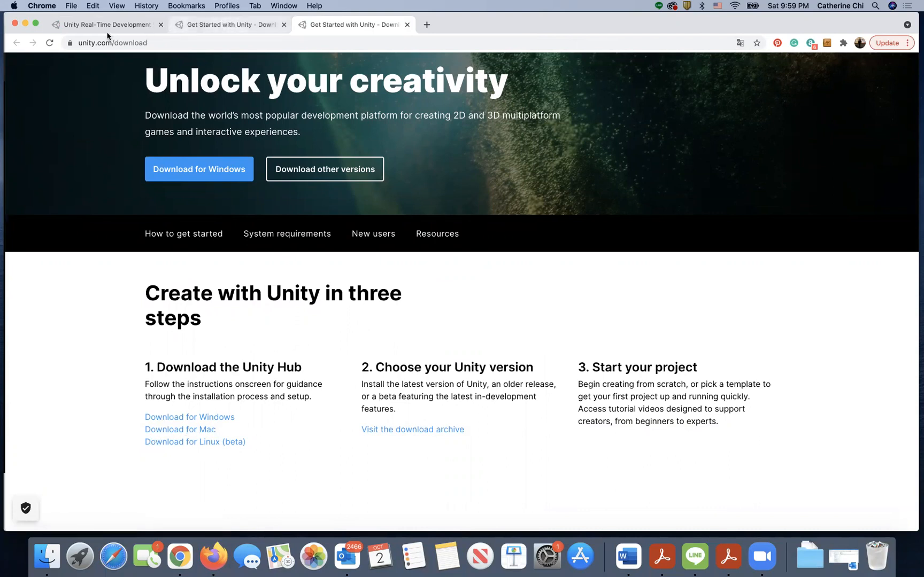
# Go from the Unity homepage to the store's plans and pricing, and compare the Individual and Teams plans.
pyautogui.click(109, 31)
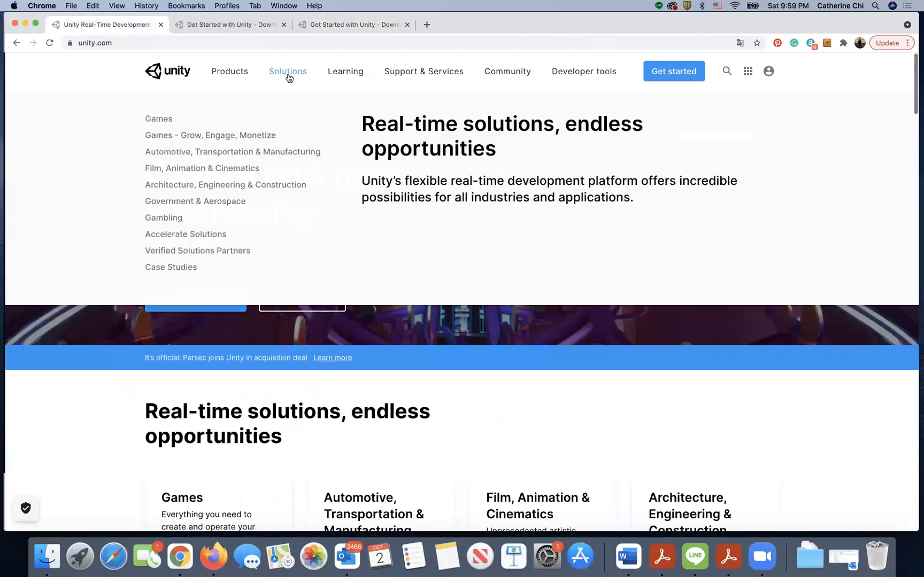
pyautogui.moveTo(228, 76)
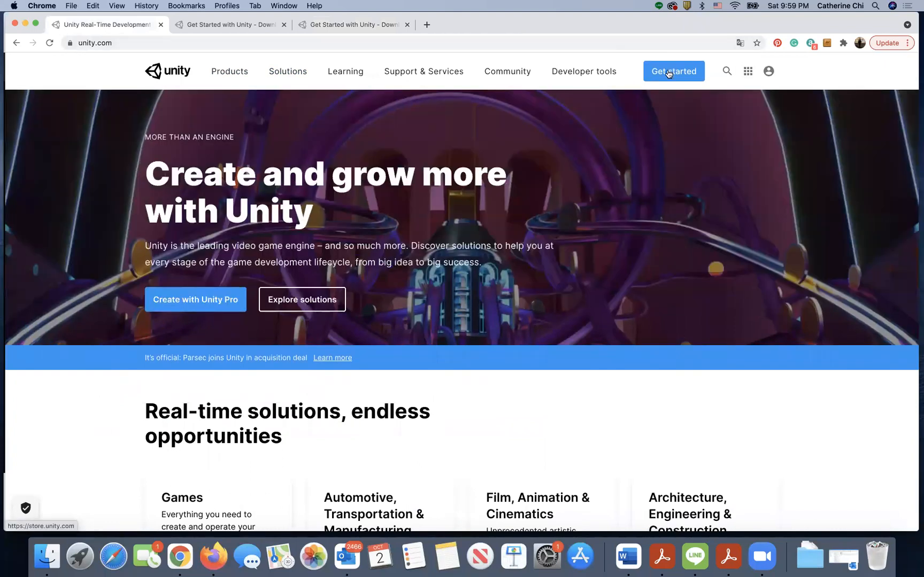
pyautogui.click(667, 72)
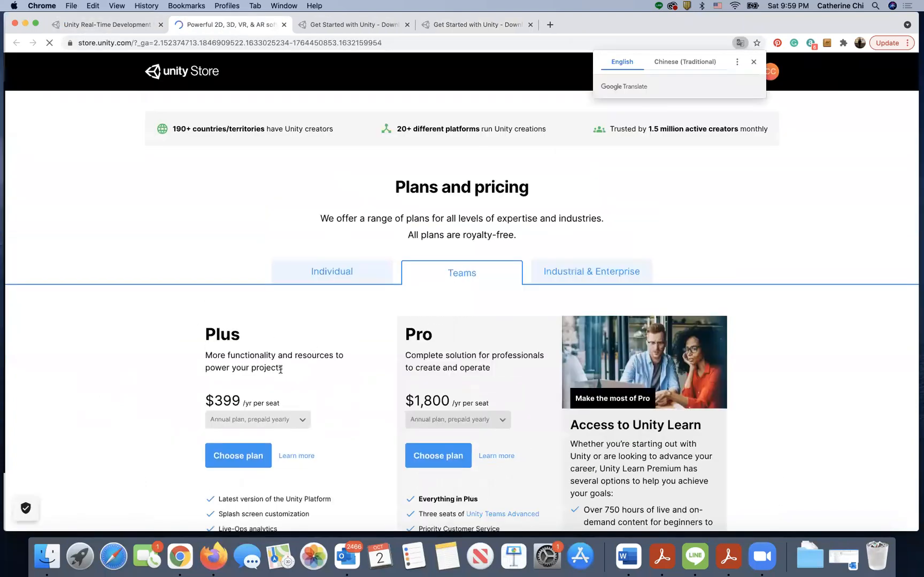
pyautogui.scroll(-3, 280, 369)
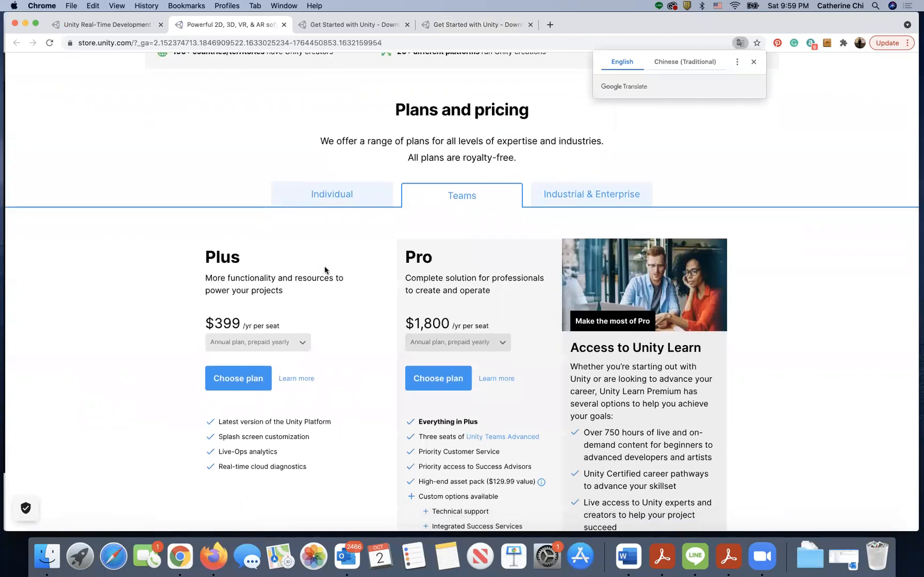
pyautogui.scroll(-2, 323, 338)
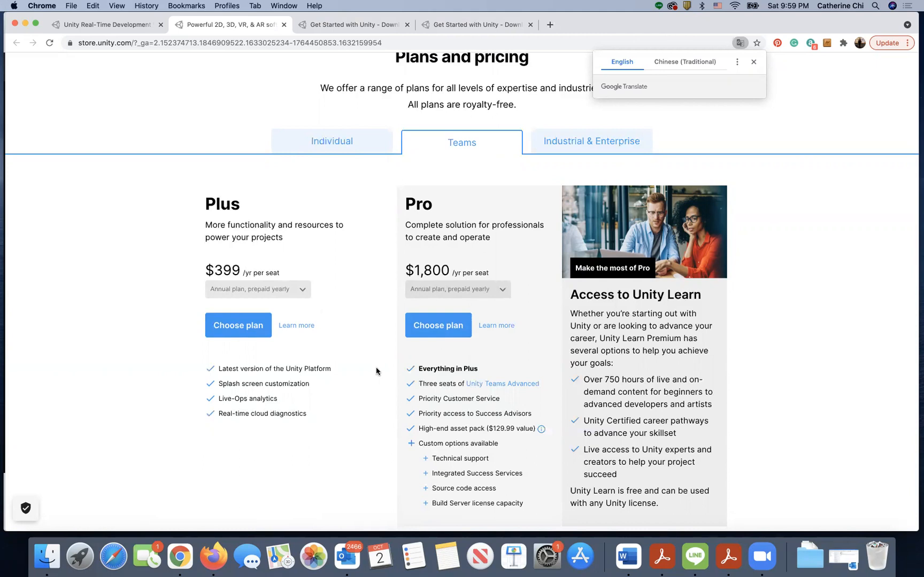
pyautogui.click(330, 150)
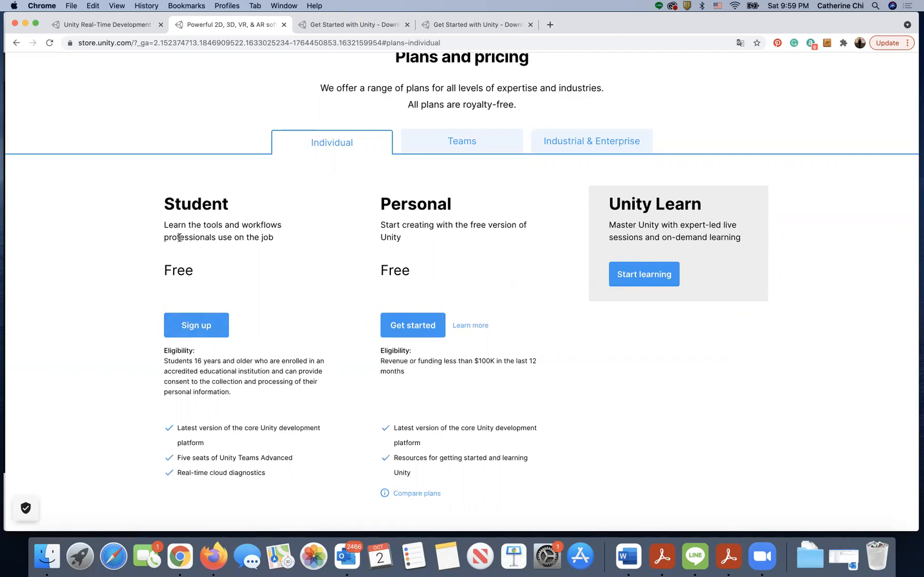
pyautogui.click(486, 139)
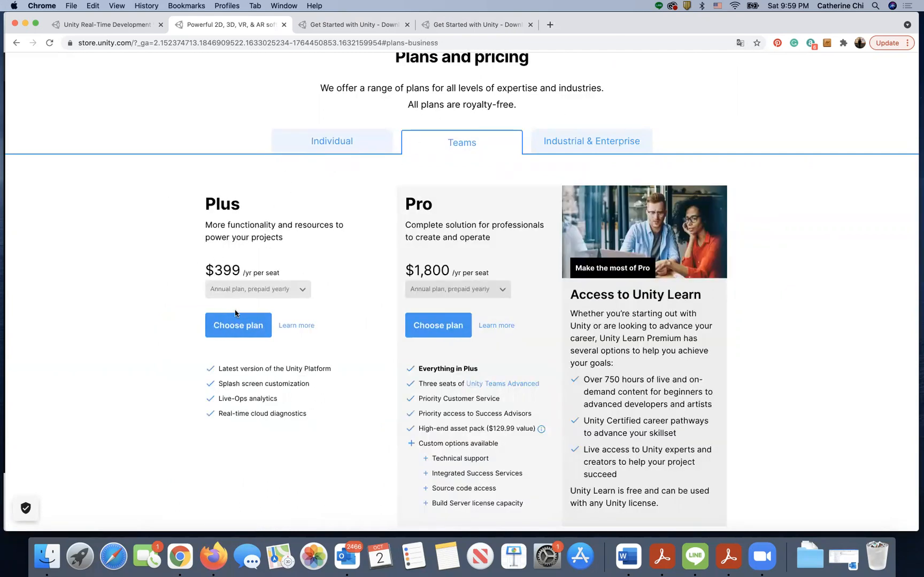
pyautogui.click(297, 149)
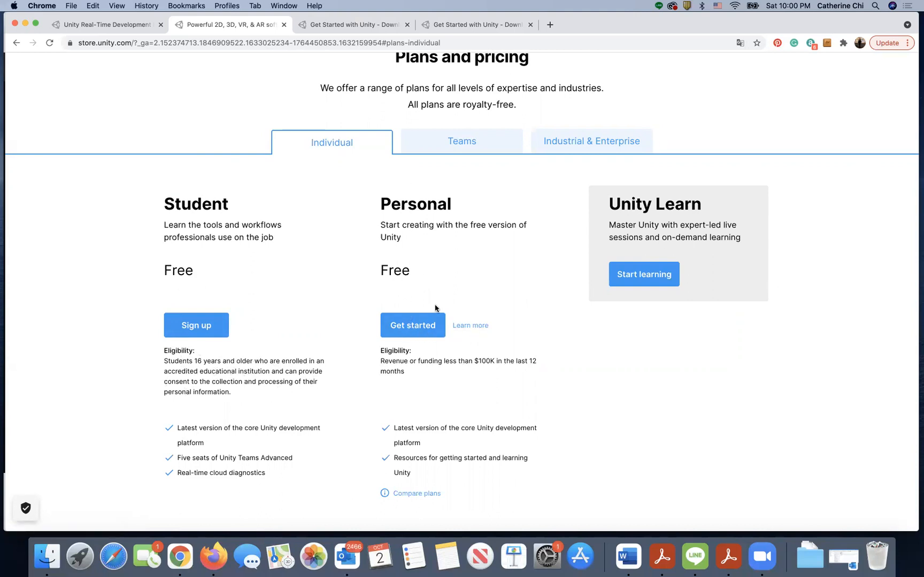
# Start the Unity Hub download for Mac through the free Personal plan, and cancel the download.
pyautogui.click(435, 326)
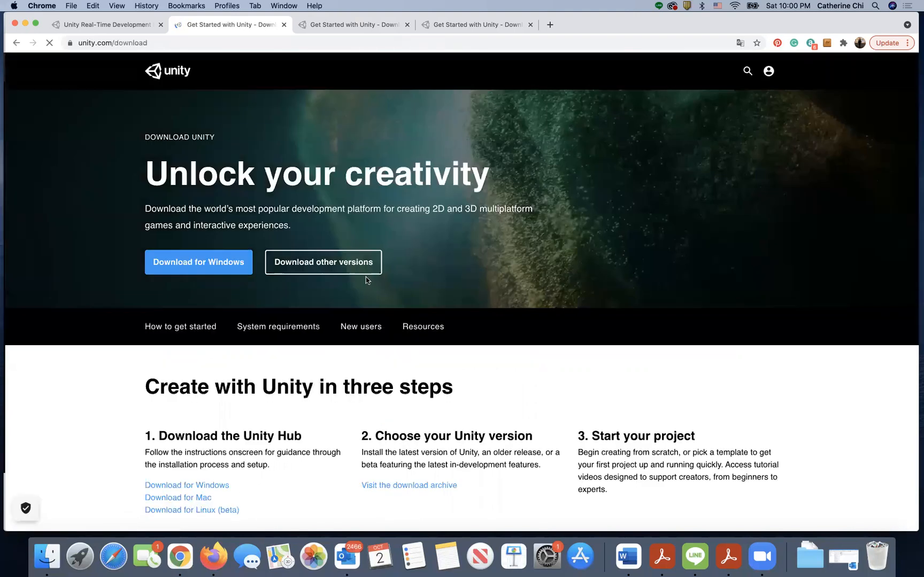
pyautogui.scroll(-3, 279, 455)
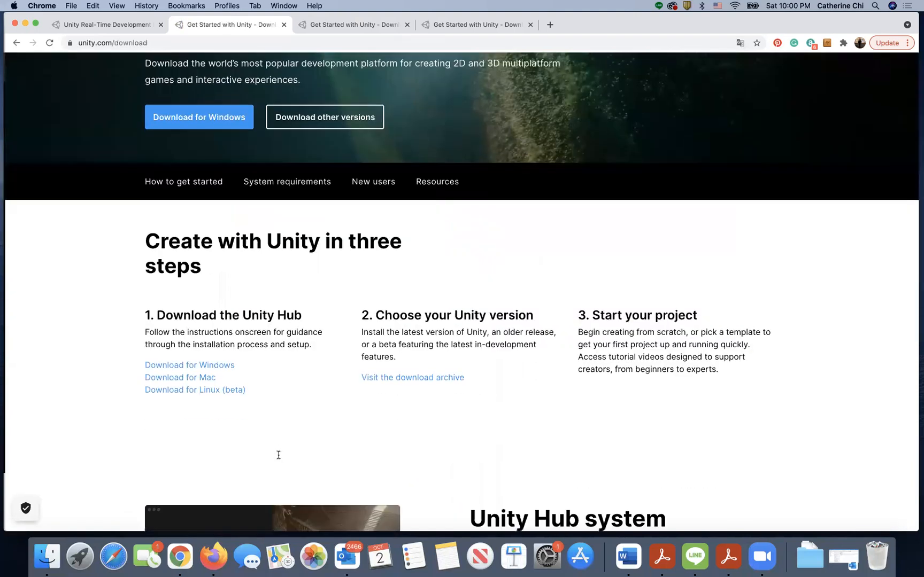
pyautogui.click(186, 381)
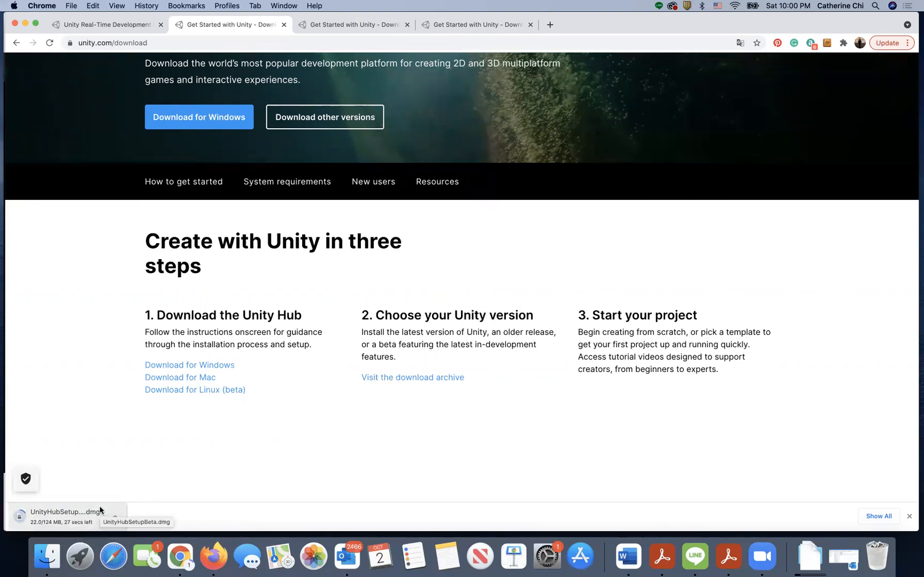
pyautogui.click(115, 517)
pyautogui.click(140, 527)
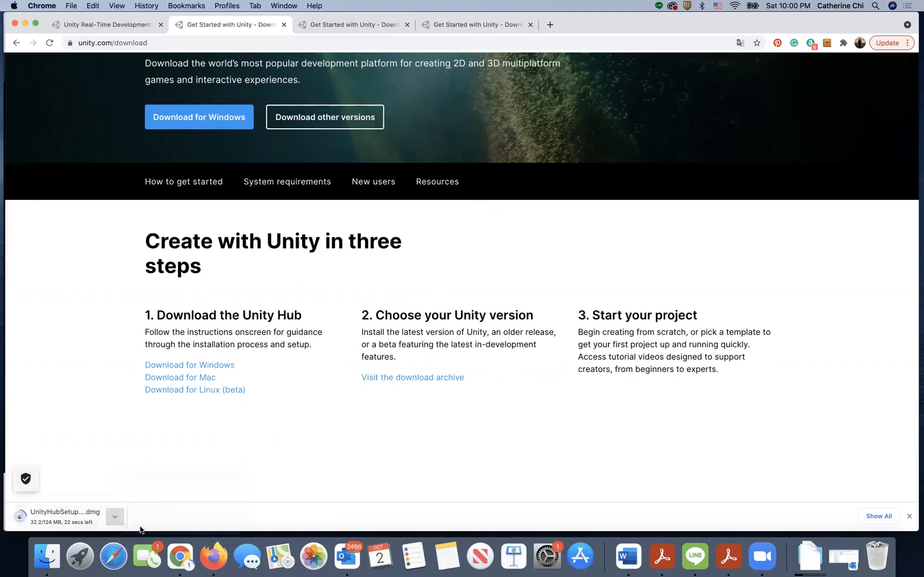
# Search the Mac for "unity Hub" and launch the installed Unity Hub application.
pyautogui.click(875, 5)
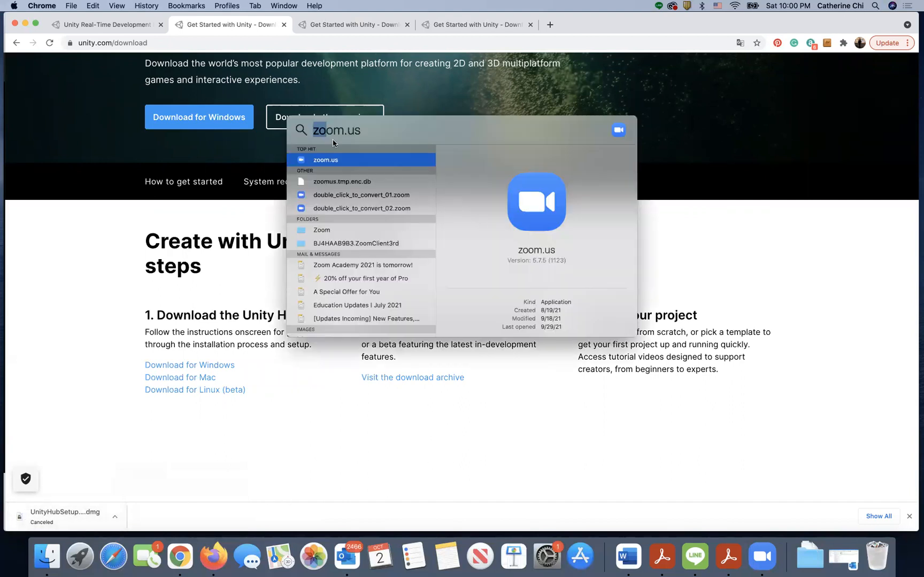
pyautogui.press('BackSpace')
pyautogui.write('unity Hub')
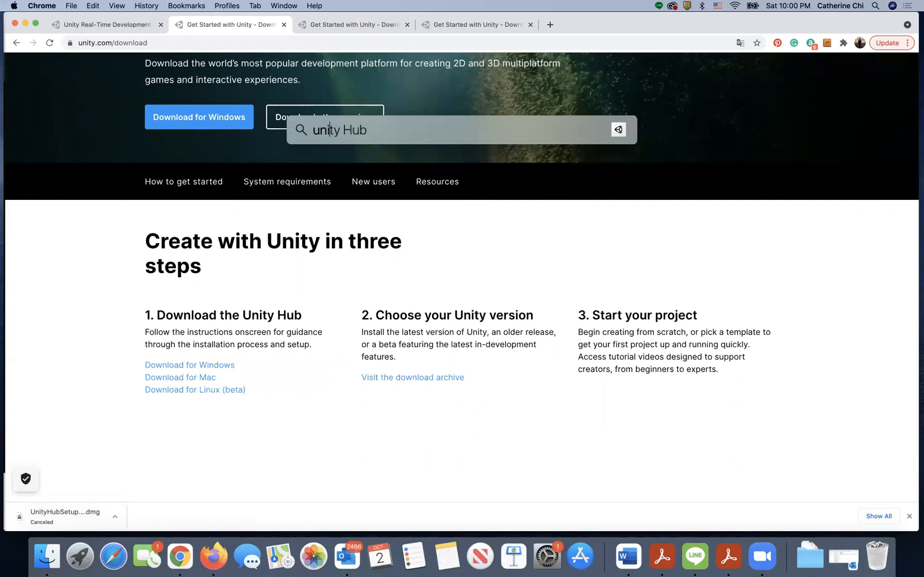
pyautogui.press('Return')
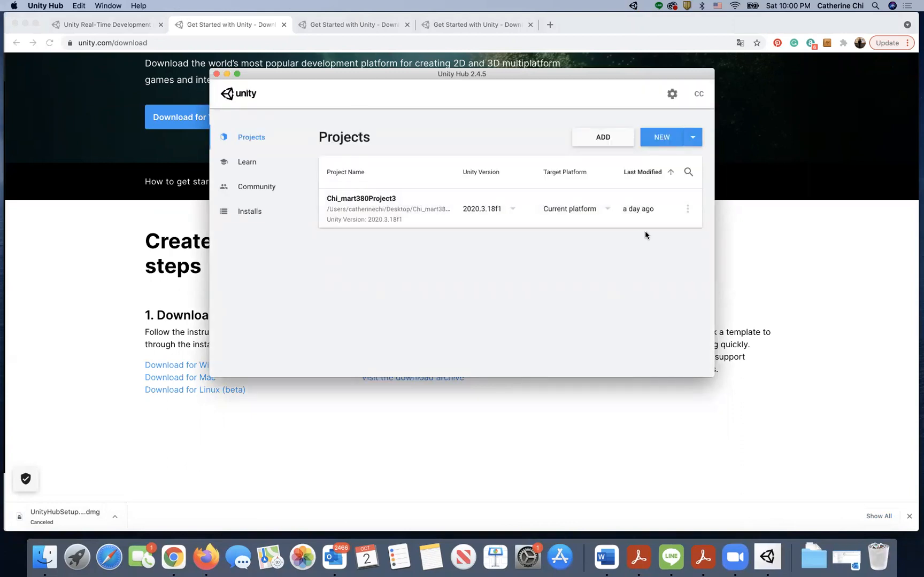
# Remove the existing project from the Unity Hub projects list.
pyautogui.click(688, 209)
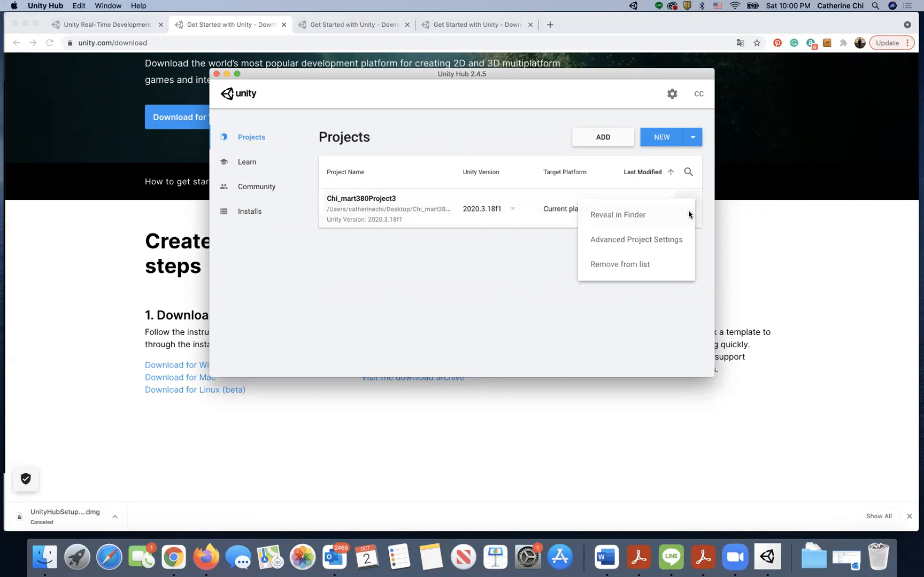
pyautogui.click(645, 265)
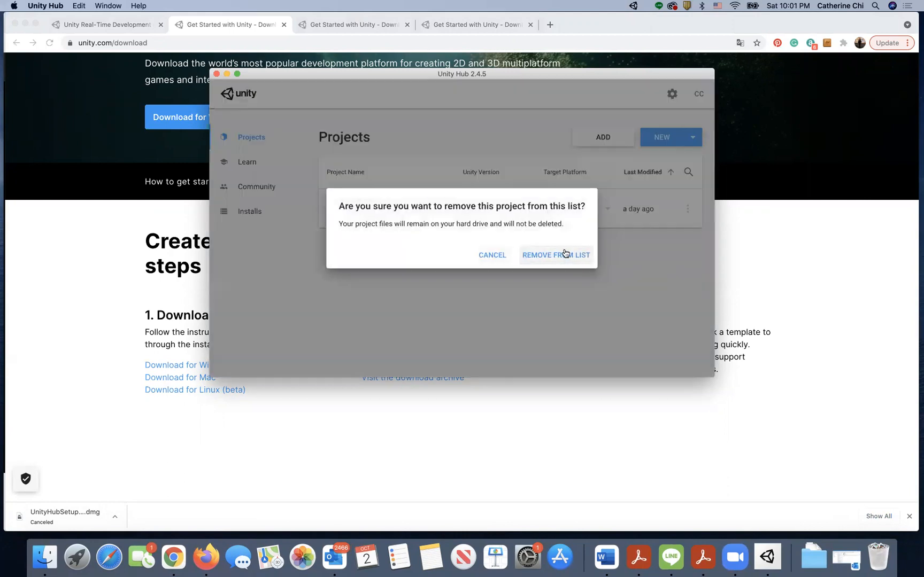
pyautogui.click(565, 255)
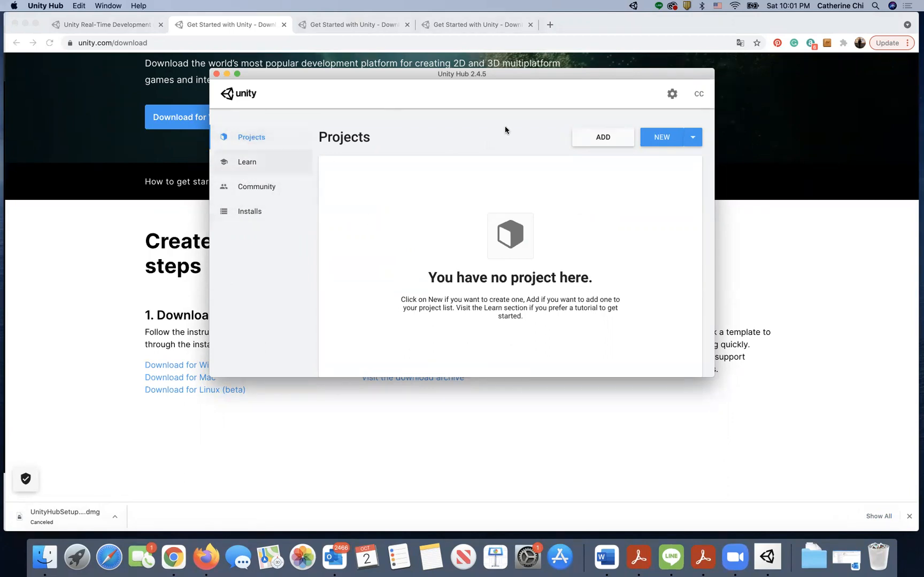
# Open License Management in the Unity Hub preferences and move the window lower on the desktop.
pyautogui.click(671, 93)
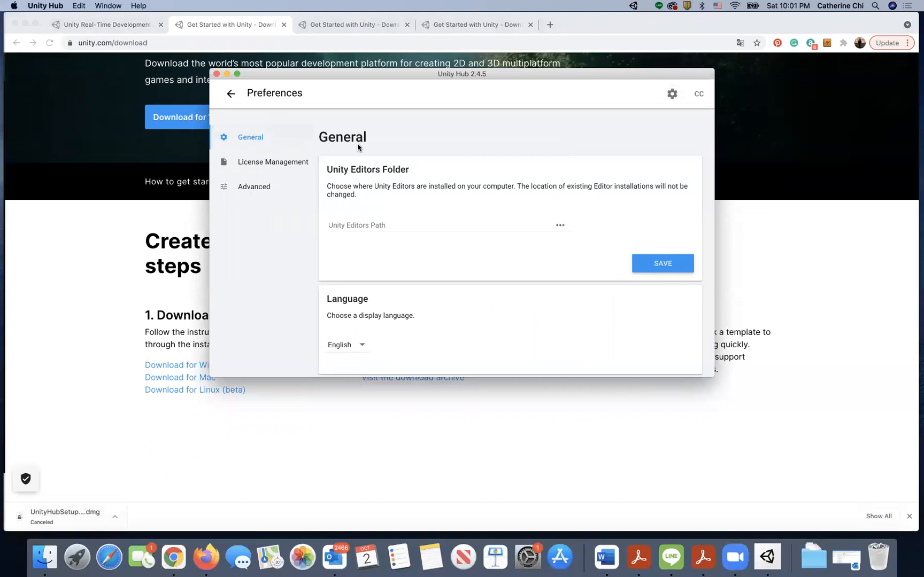
pyautogui.click(231, 94)
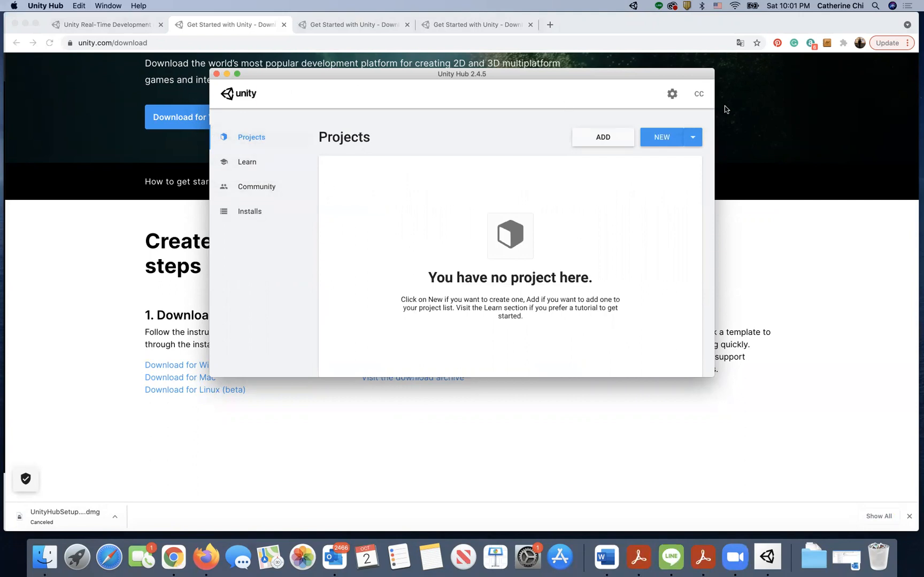
pyautogui.click(669, 96)
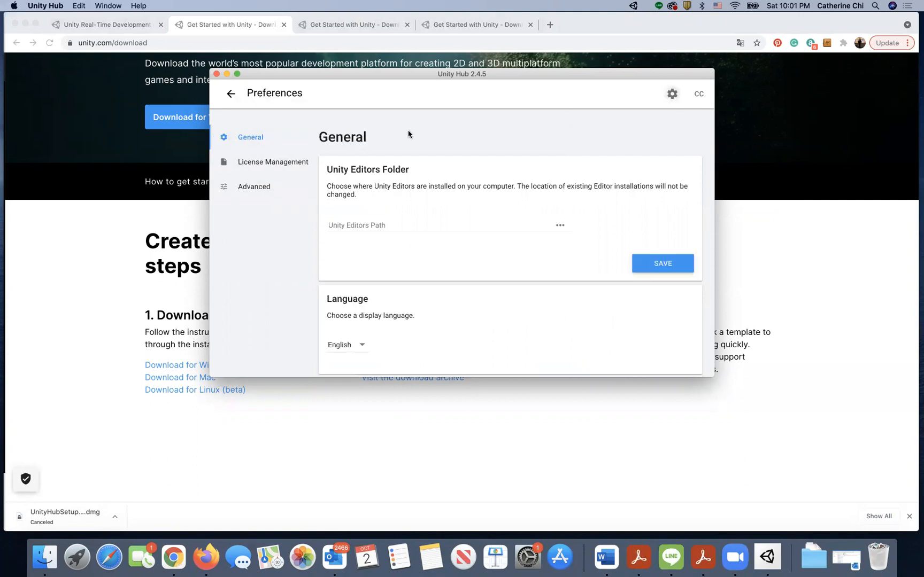
pyautogui.click(260, 170)
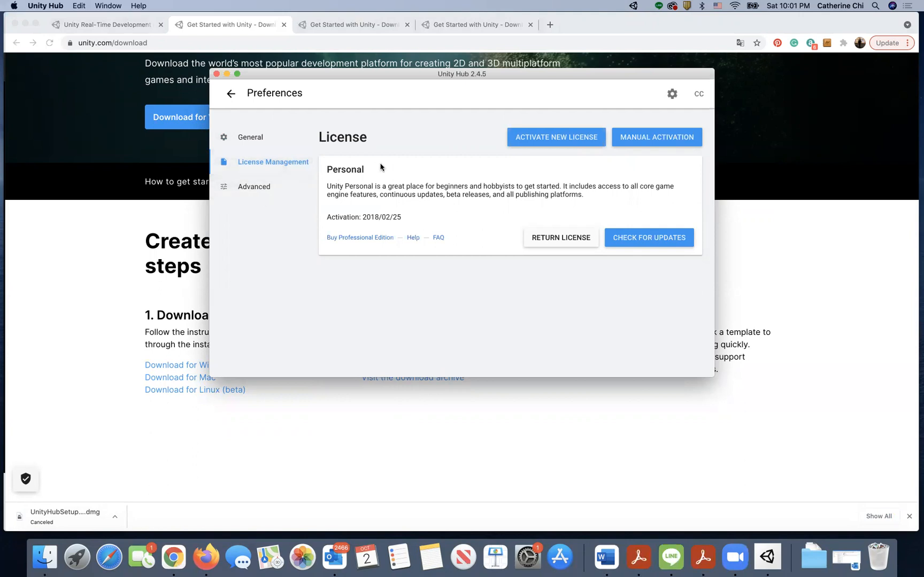
pyautogui.moveTo(419, 74); pyautogui.dragTo(413, 164)
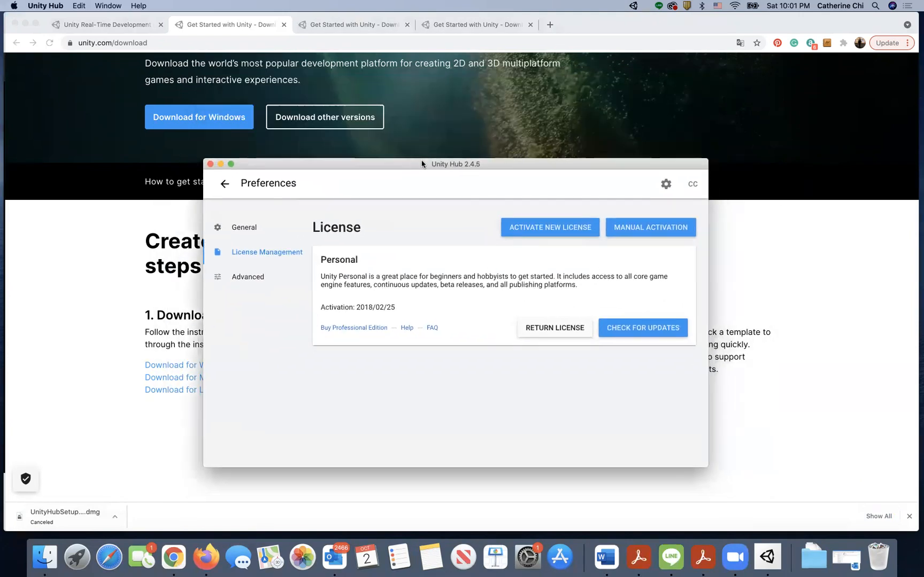
# Check which account is signed in to Unity Hub.
pyautogui.click(693, 184)
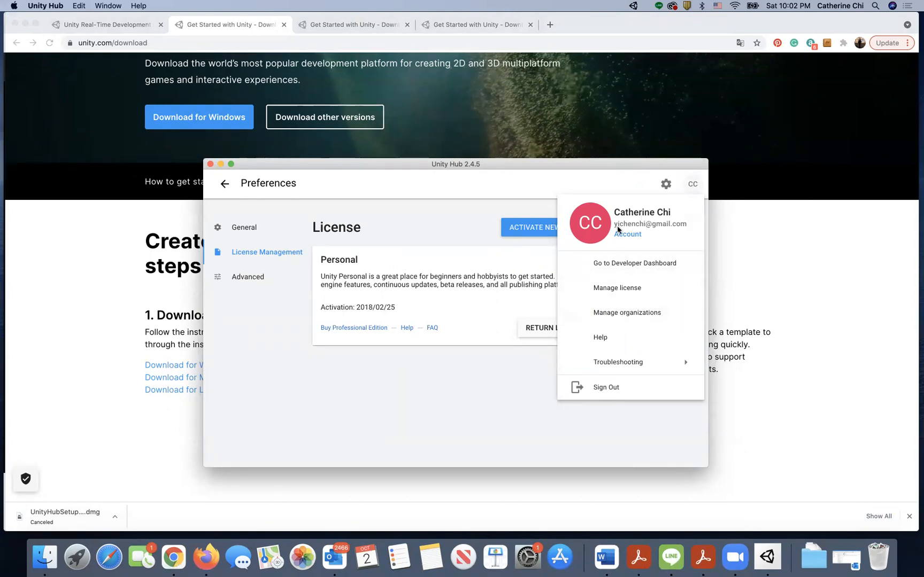
pyautogui.click(639, 178)
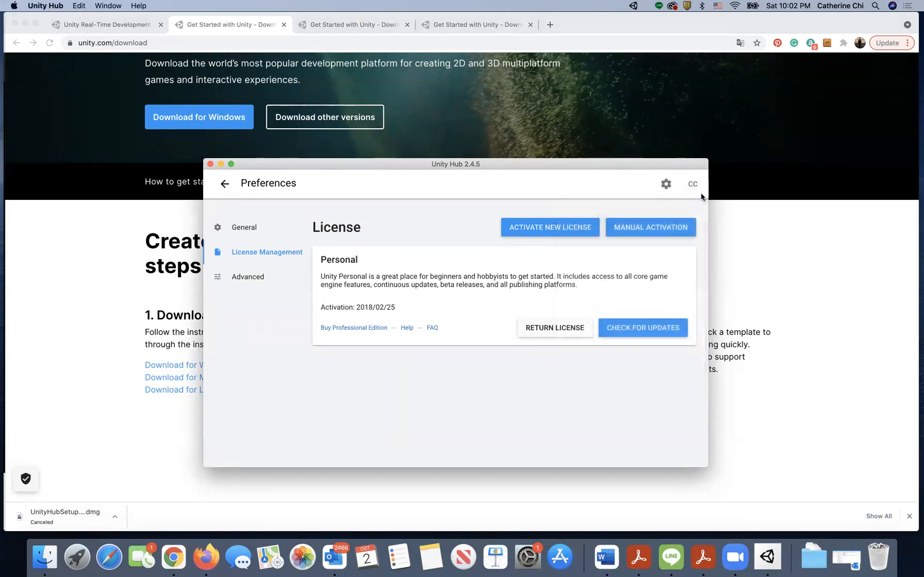
pyautogui.click(693, 188)
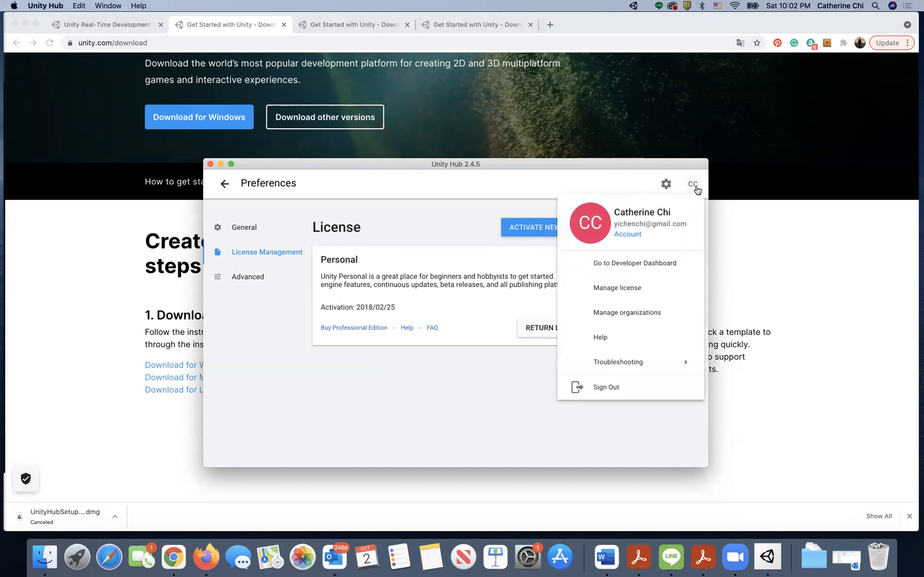
pyautogui.click(632, 184)
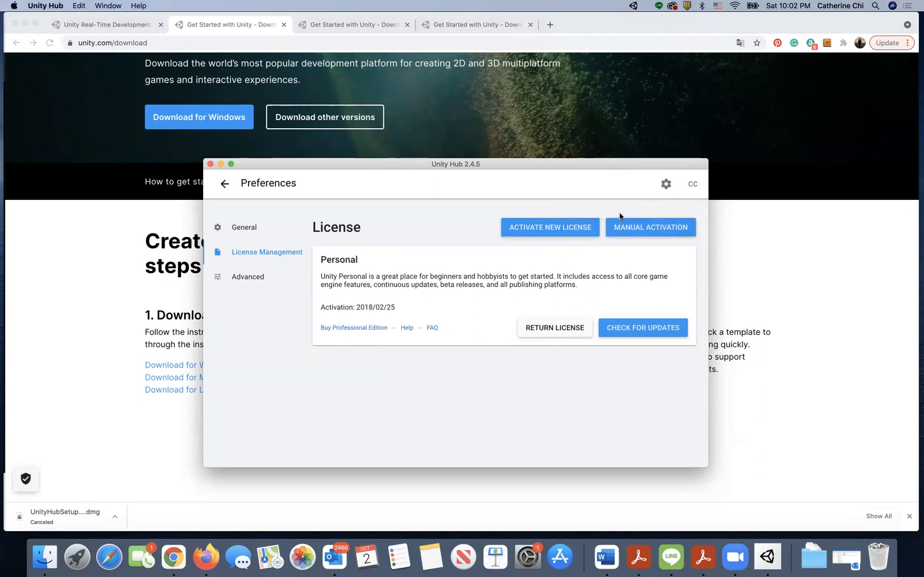
# Activate a new Unity Personal license with "I don't use Unity in a professional capacity", and return to the projects list.
pyautogui.click(550, 231)
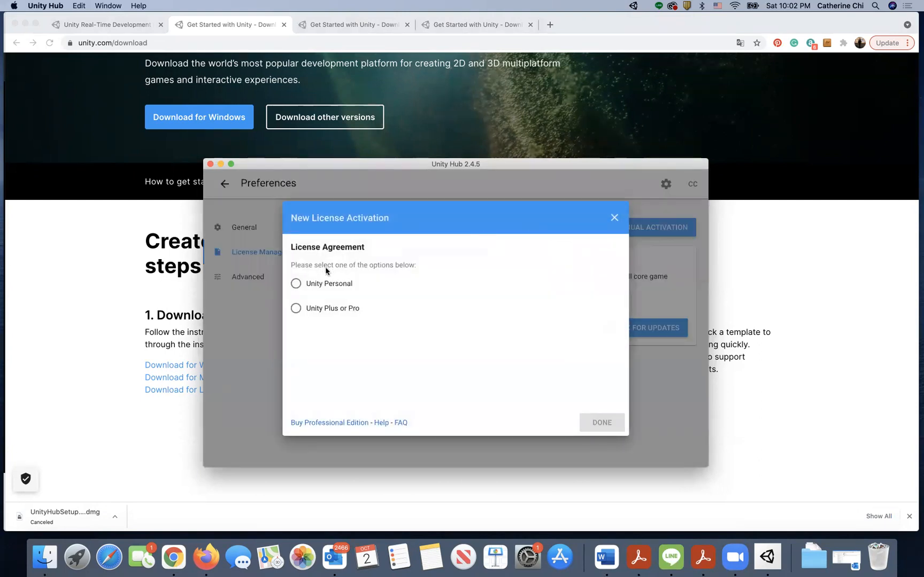
pyautogui.click(309, 287)
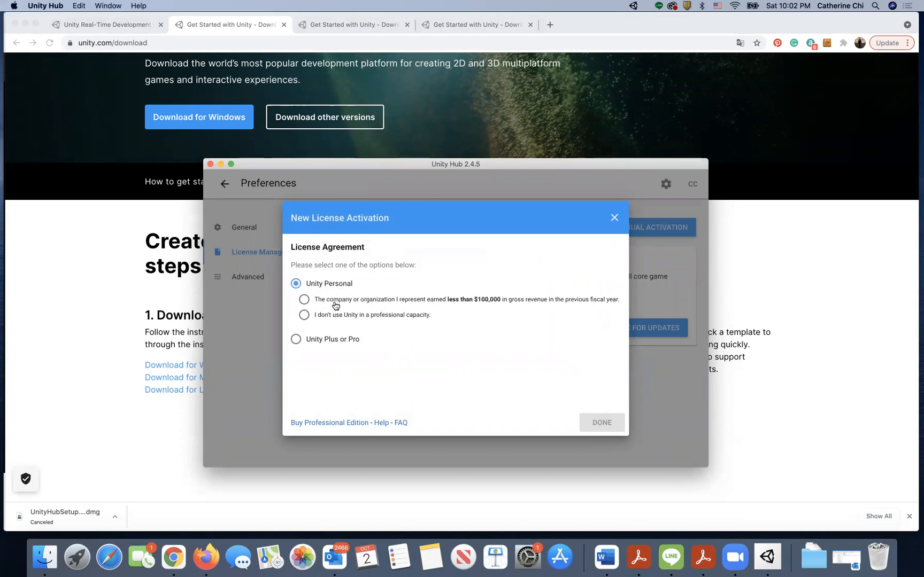
pyautogui.click(360, 318)
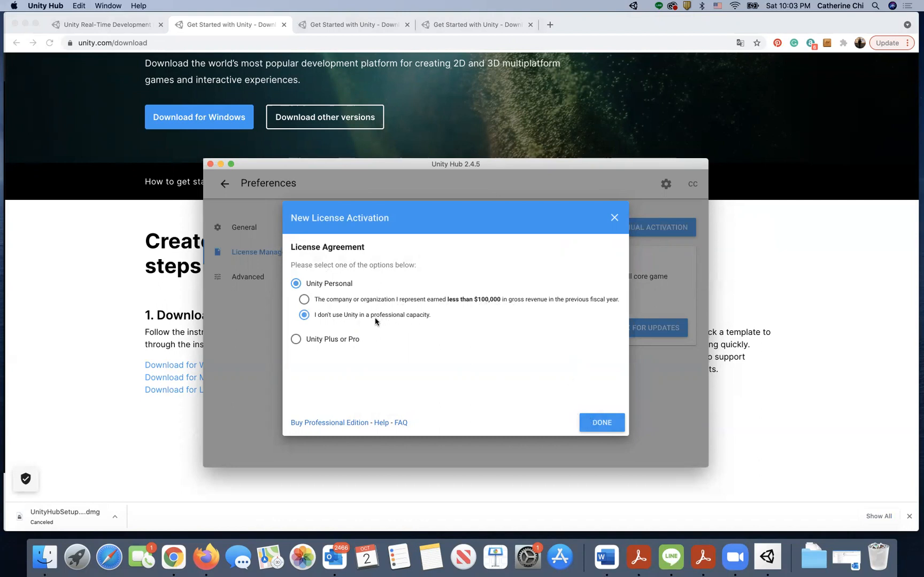
pyautogui.click(602, 422)
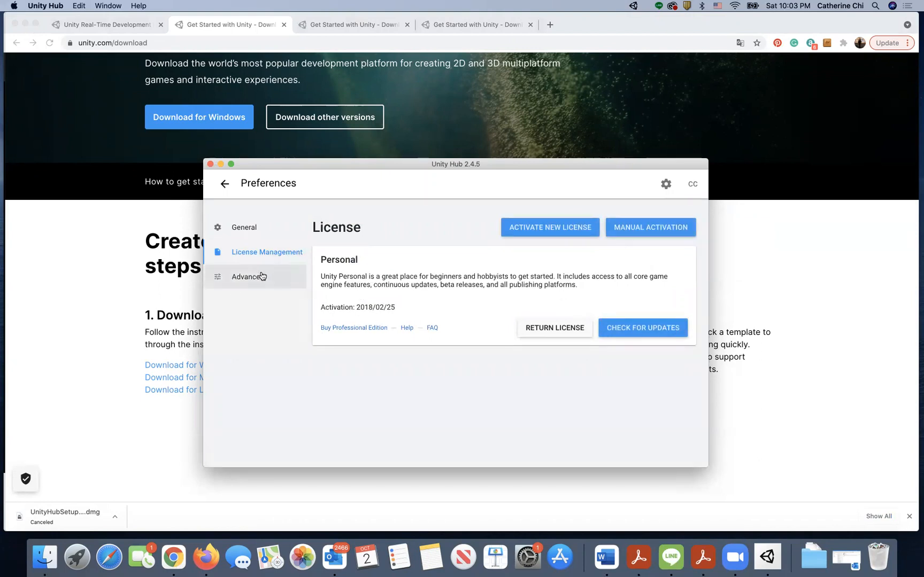
pyautogui.click(224, 184)
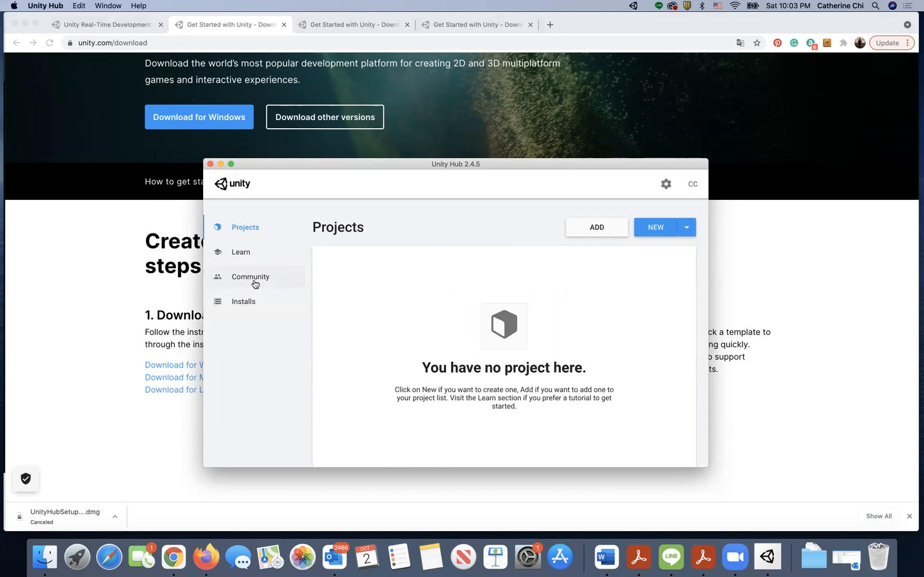
# View the installed Unity editors and check the options available for version 2020.3.18f1.
pyautogui.click(253, 301)
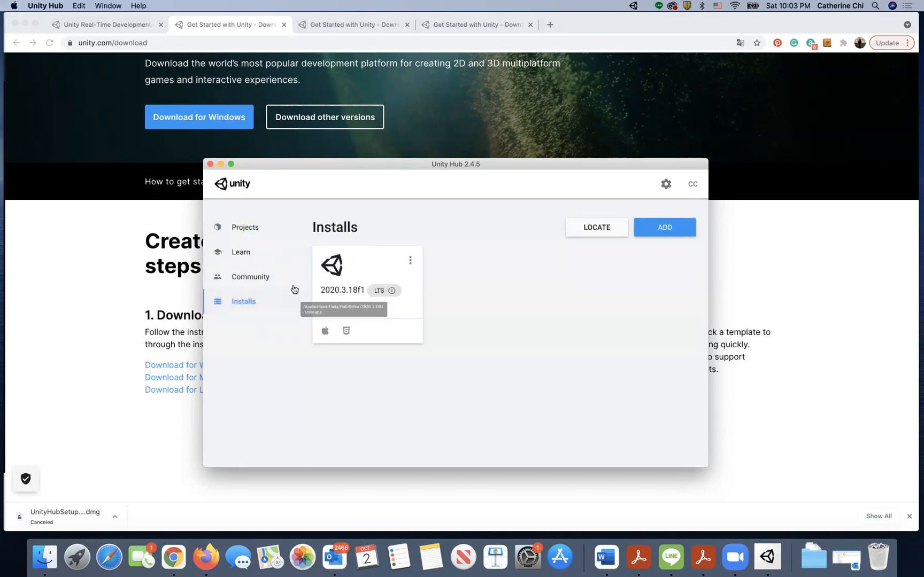
pyautogui.click(409, 260)
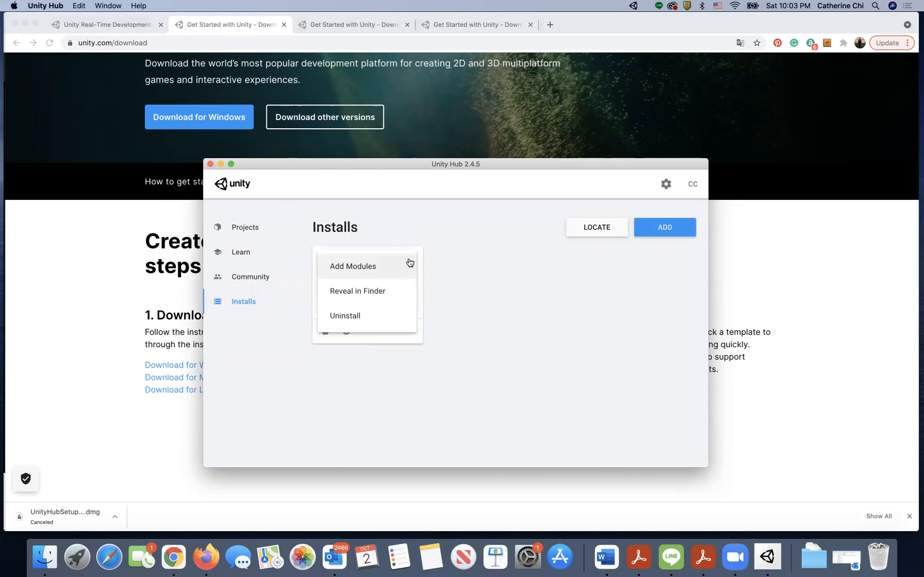
pyautogui.click(455, 284)
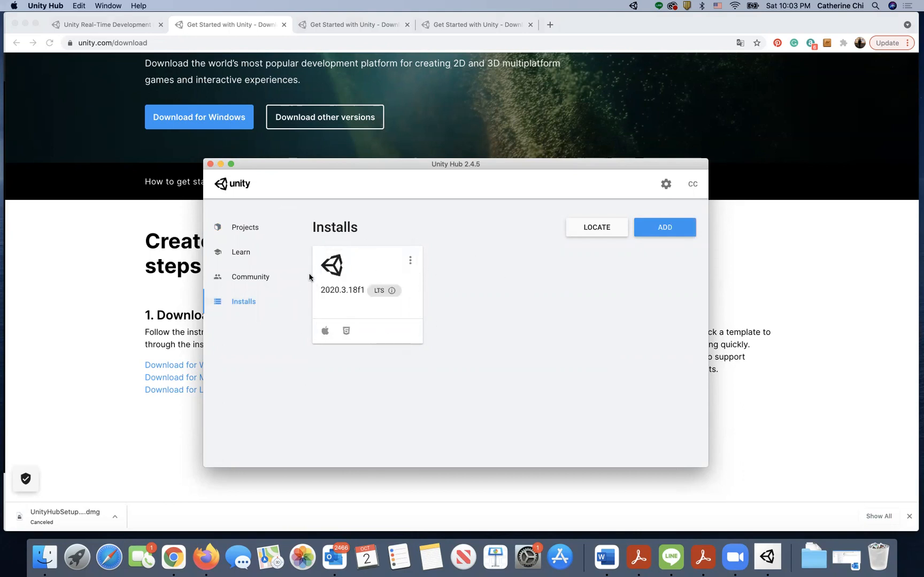
pyautogui.click(301, 299)
# Begin adding the recommended Unity 2020.3.19f1 (LTS) release and look through its optional modules.
pyautogui.click(669, 227)
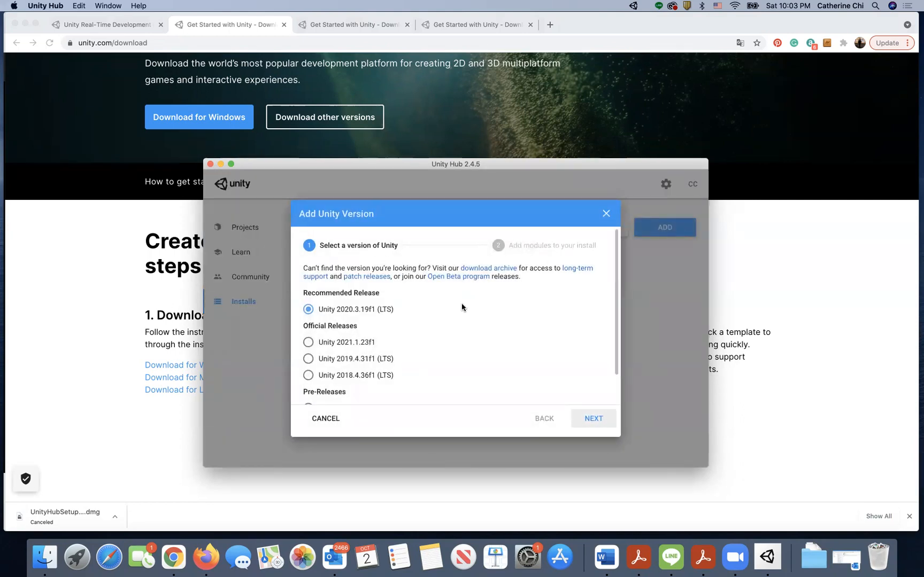
pyautogui.scroll(-3, 384, 396)
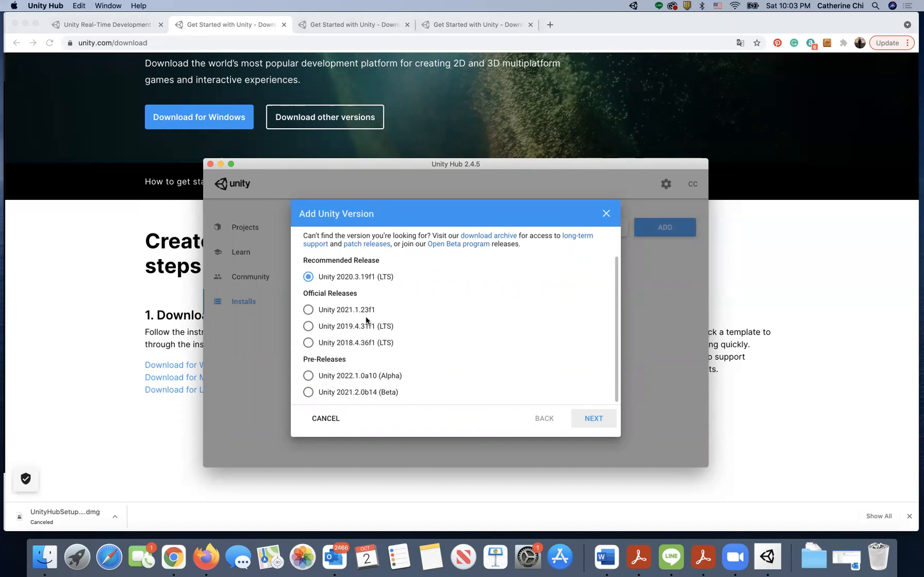
pyautogui.scroll(2, 360, 345)
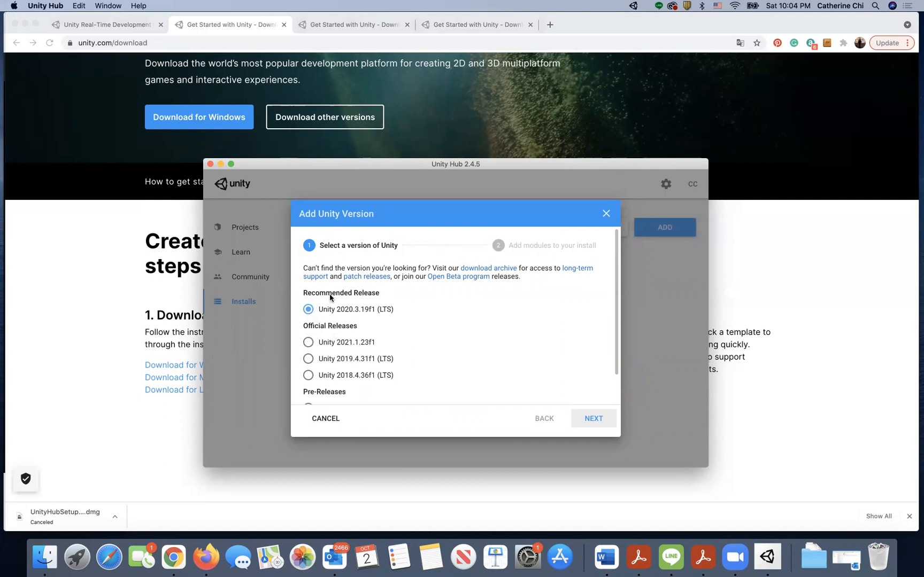
pyautogui.click(593, 419)
pyautogui.scroll(-2, 558, 341)
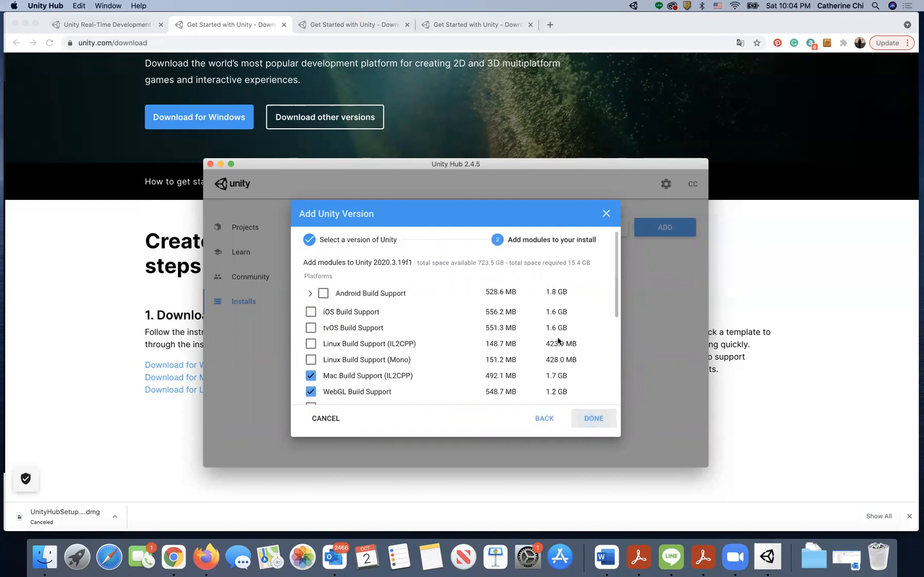
pyautogui.scroll(-1, 558, 341)
pyautogui.scroll(3, 557, 340)
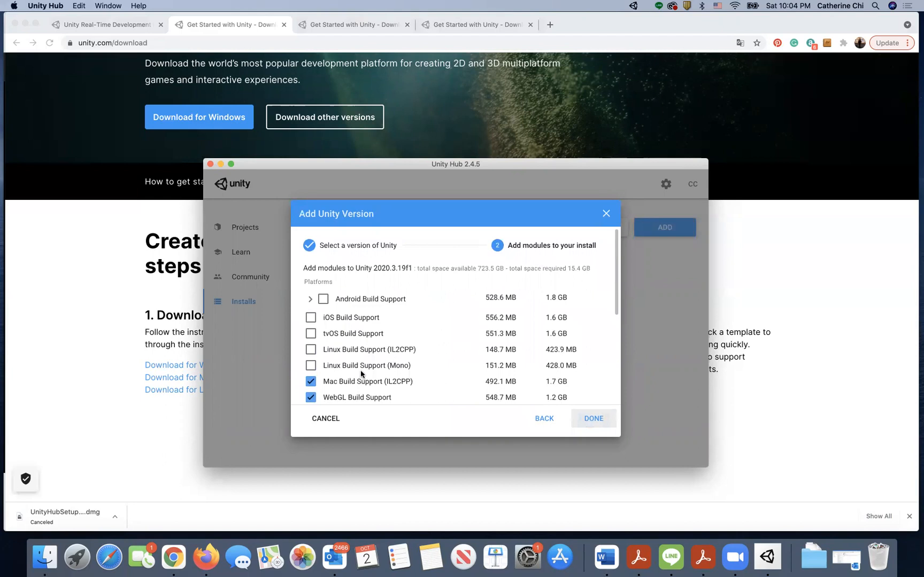
# Deselect Mac Build Support (IL2CPP) and WebGL Build Support, and look through the remaining modules.
pyautogui.click(310, 382)
pyautogui.click(311, 397)
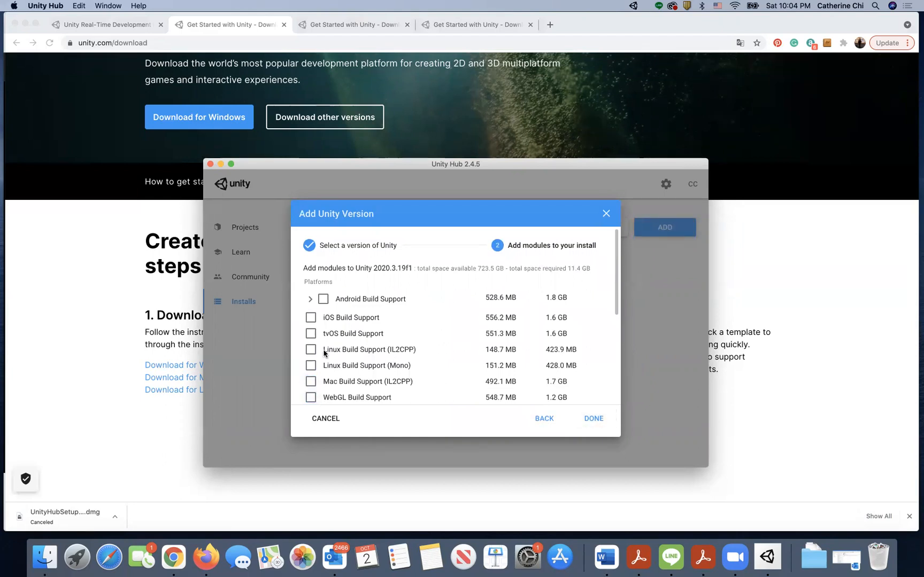
pyautogui.scroll(-3, 391, 323)
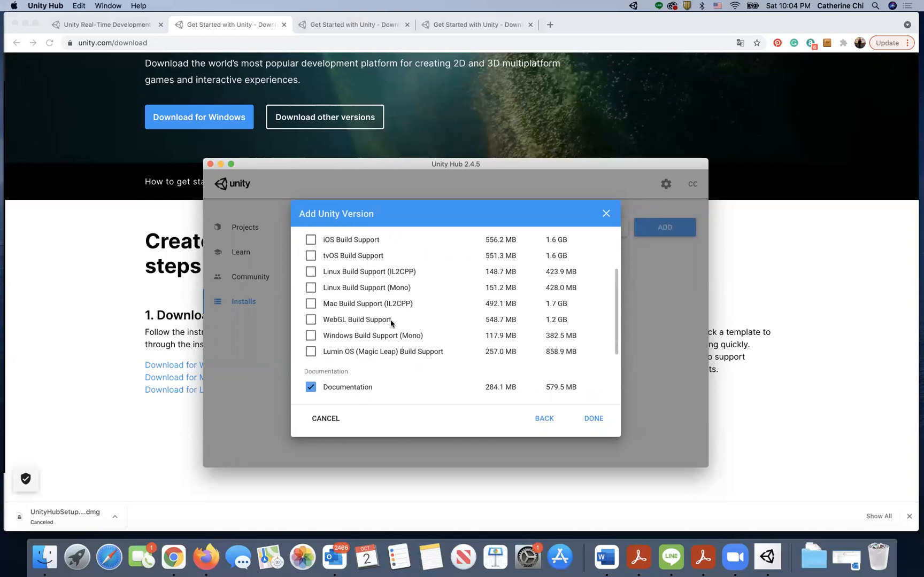
pyautogui.scroll(-3, 391, 324)
pyautogui.scroll(6, 391, 323)
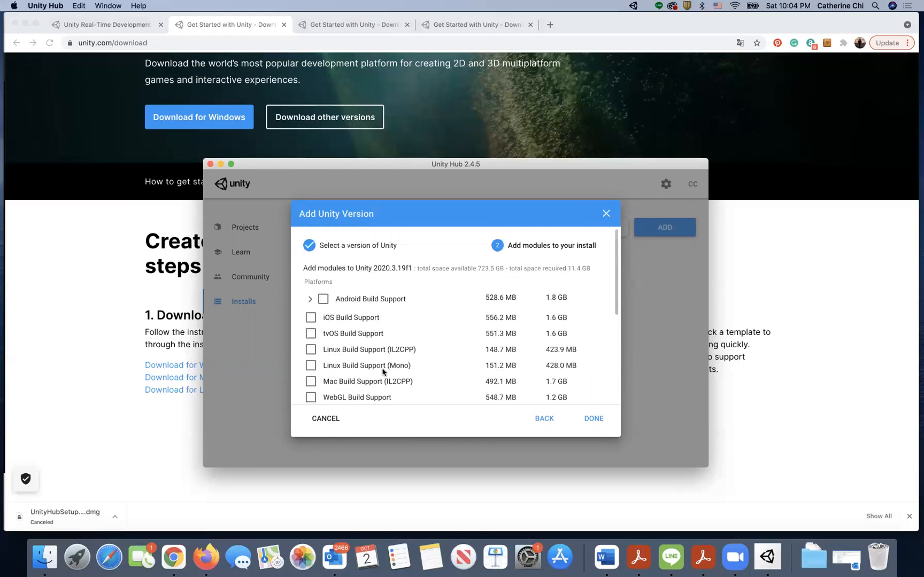
pyautogui.scroll(-1, 367, 325)
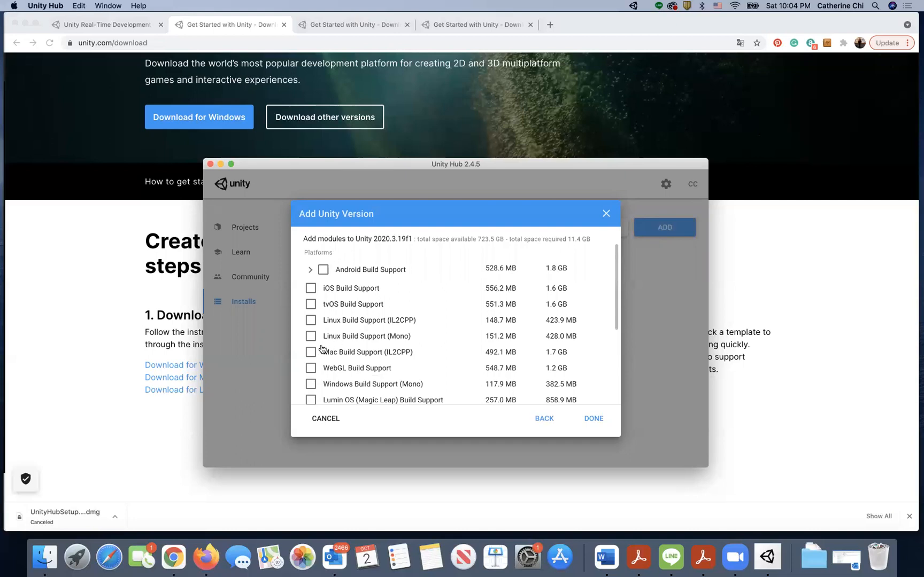
# Reselect WebGL and Mac Build Support (IL2CPP), keep Documentation, and start installing Unity 2020.3.19f1.
pyautogui.click(311, 368)
pyautogui.click(311, 354)
pyautogui.click(312, 384)
pyautogui.click(310, 383)
pyautogui.scroll(1, 356, 388)
pyautogui.scroll(-5, 355, 385)
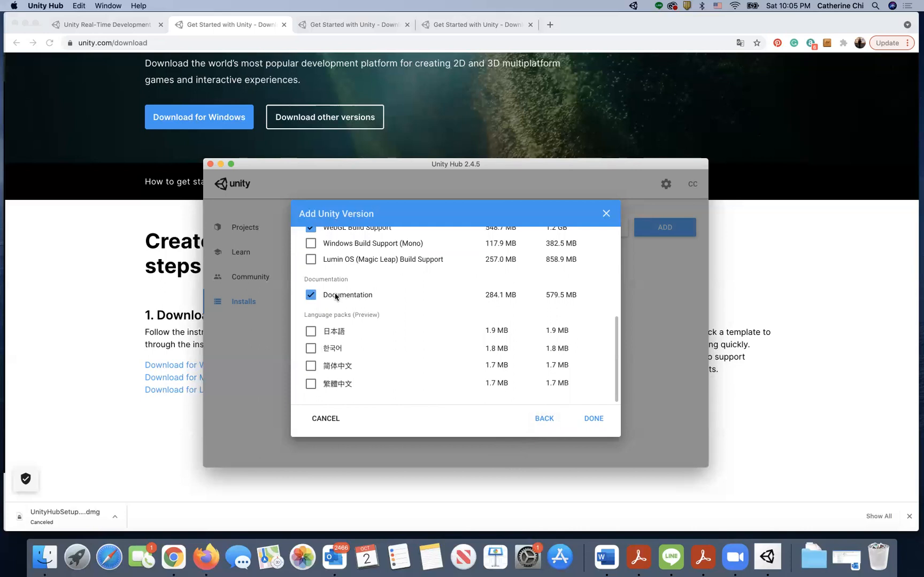
pyautogui.click(594, 420)
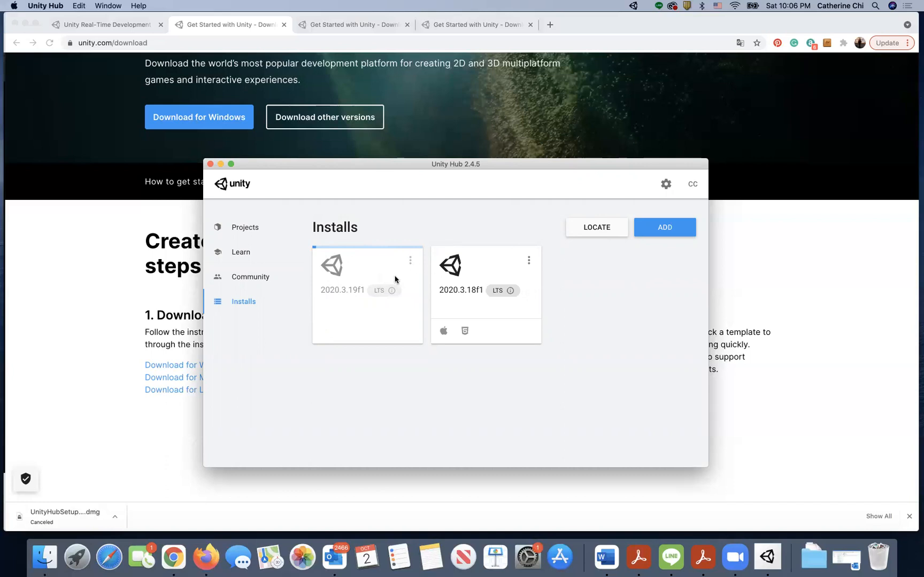
# Cancel the running installation of Unity 2020.3.19f1.
pyautogui.click(410, 261)
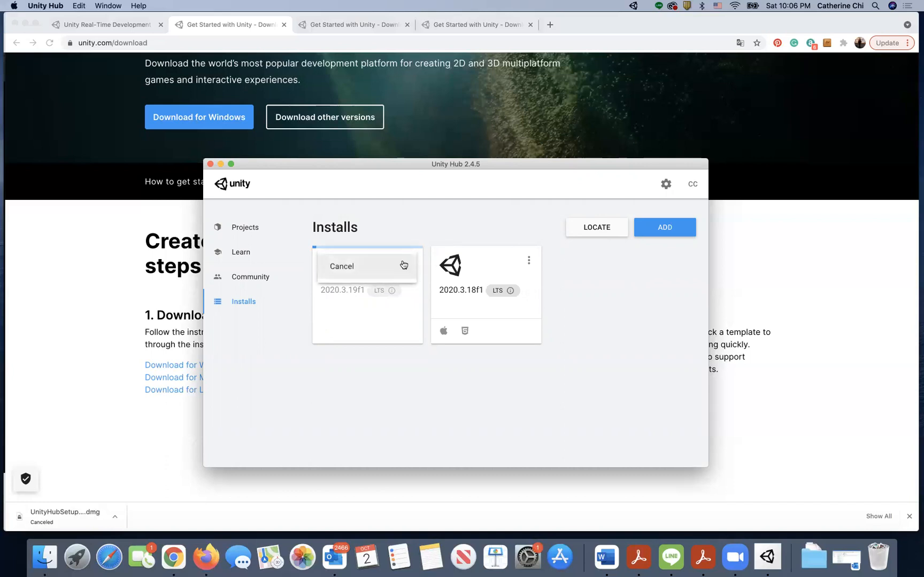
pyautogui.click(378, 269)
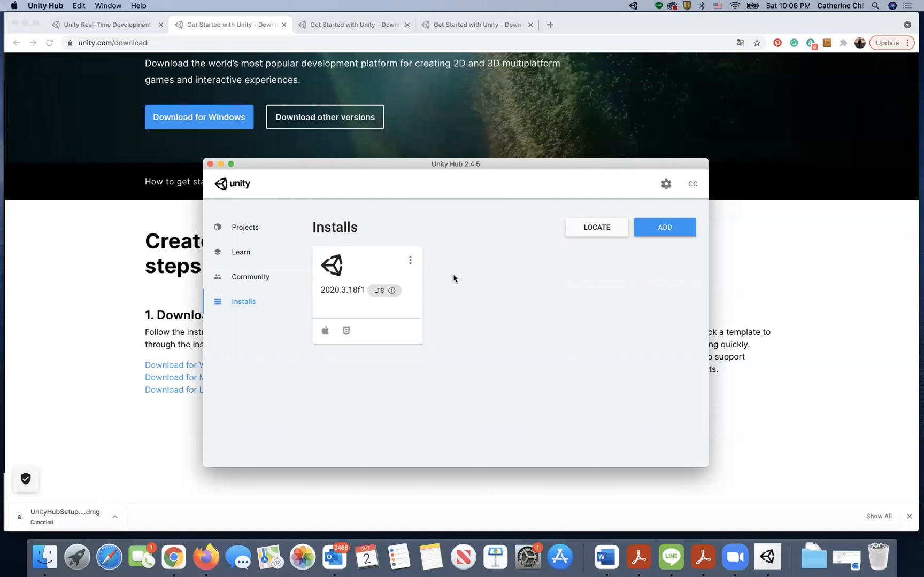
pyautogui.click(410, 262)
pyautogui.click(478, 295)
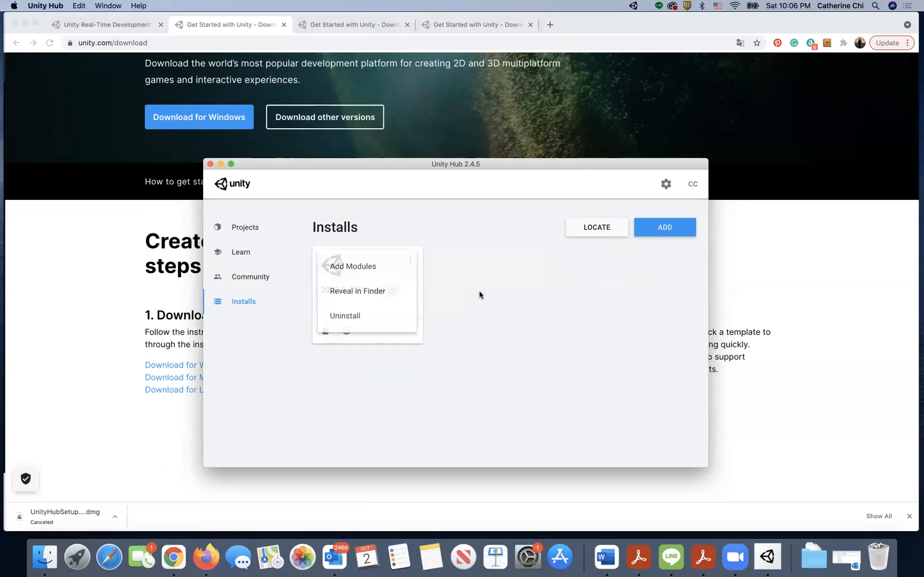
# Review which modules are installed and available for Unity 2020.3.18f1, and close the list without adding any.
pyautogui.click(254, 236)
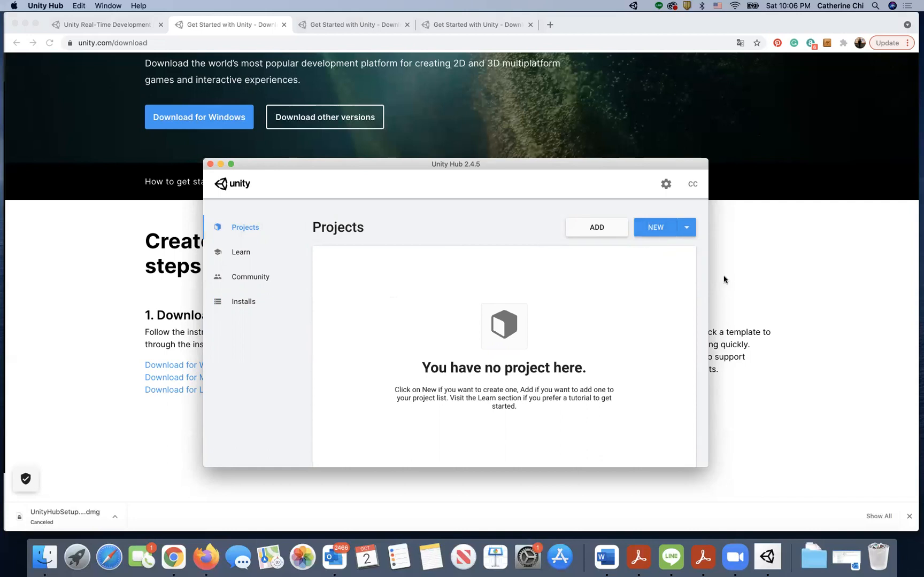
pyautogui.click(243, 302)
pyautogui.click(411, 261)
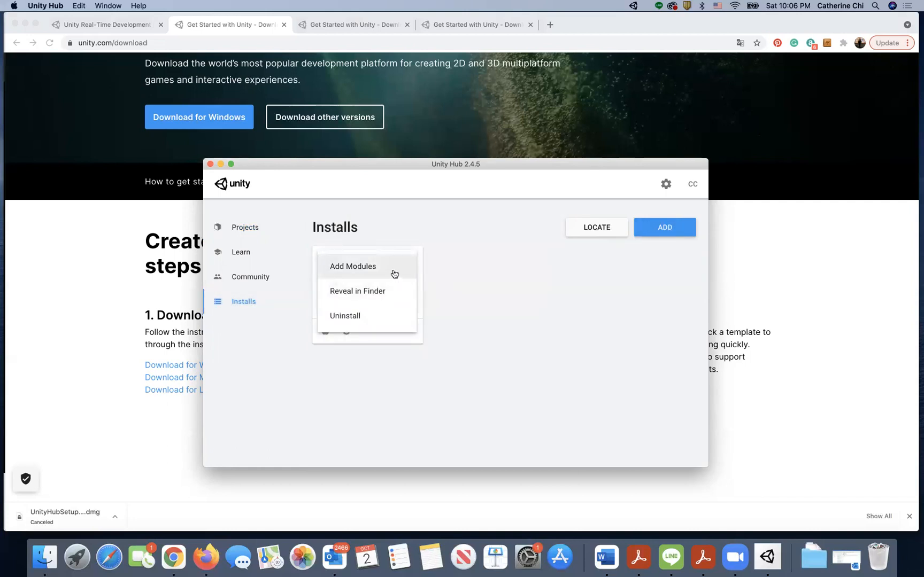
pyautogui.click(394, 271)
pyautogui.scroll(-1, 396, 345)
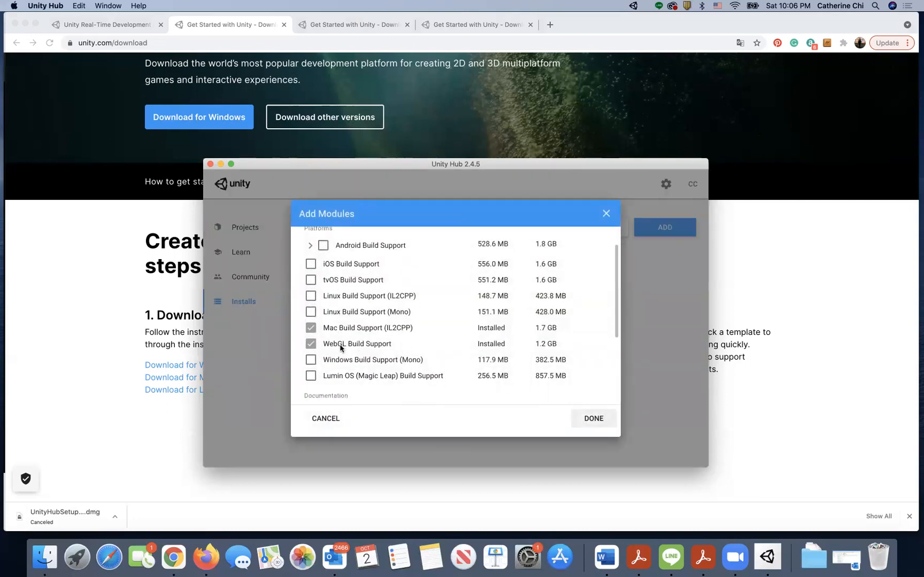
pyautogui.scroll(-2, 357, 353)
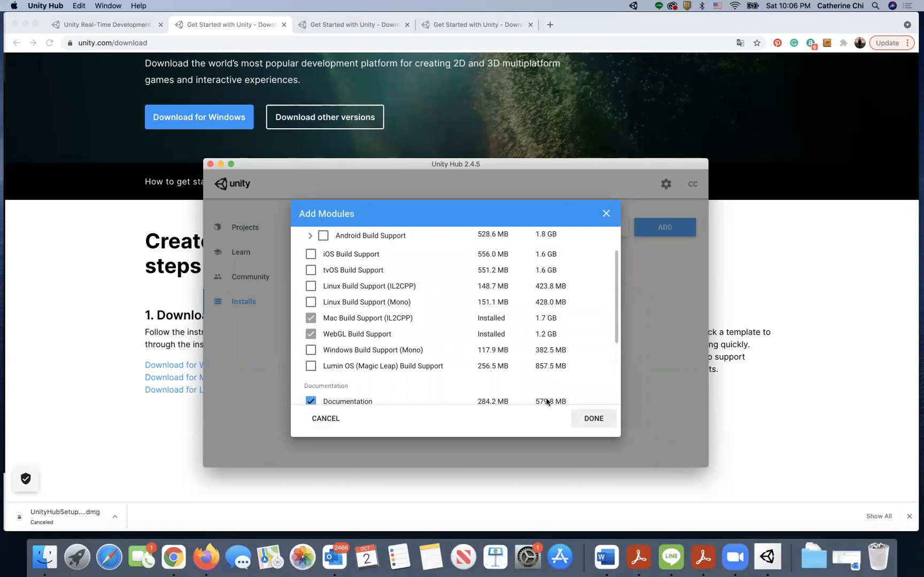
pyautogui.click(606, 213)
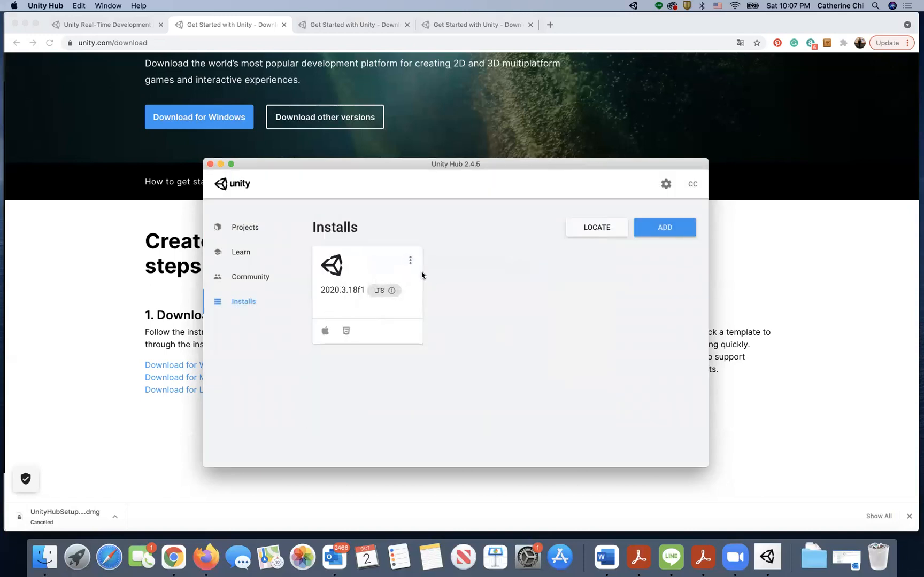
# Select Windows Build Support (Mono) as an extra module for Unity 2020.3.18f1, and close the dialog without installing it.
pyautogui.click(410, 260)
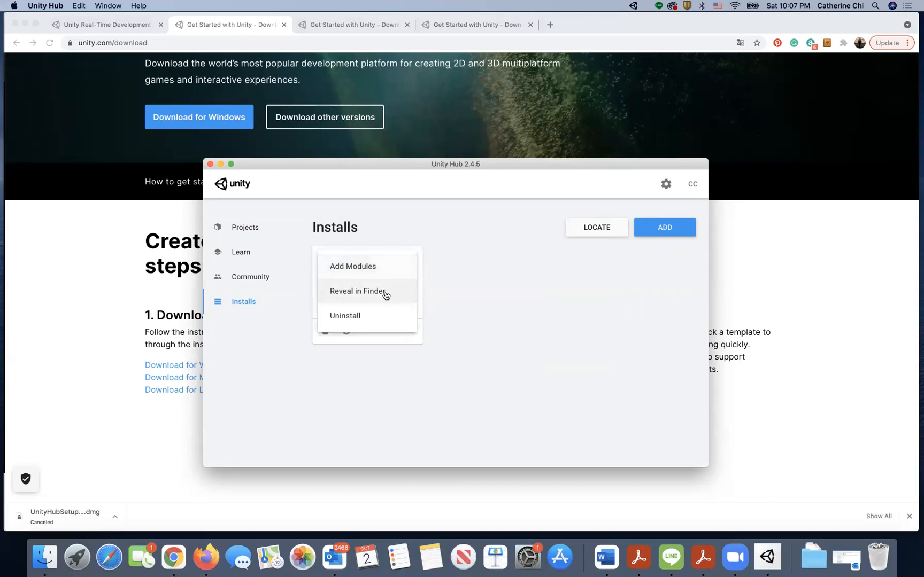
pyautogui.click(395, 270)
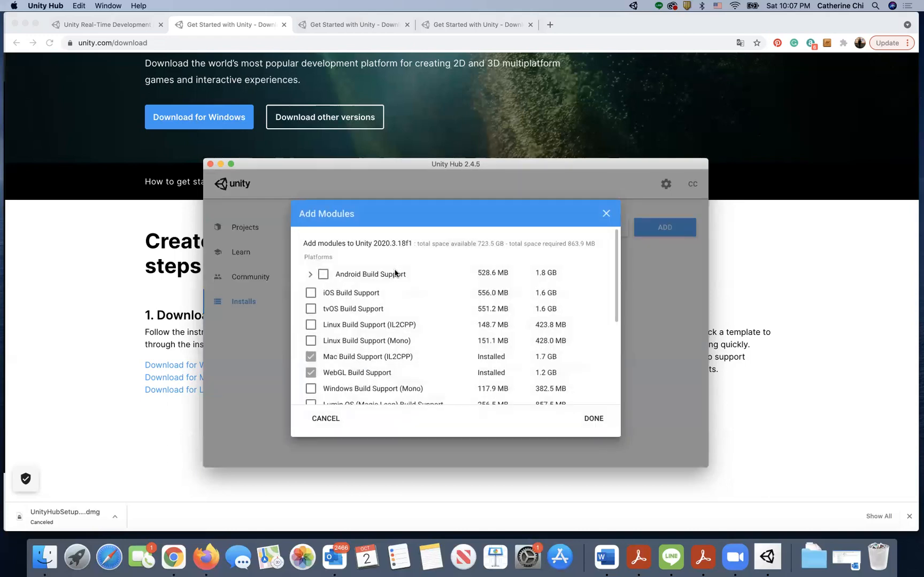
pyautogui.scroll(-2, 363, 327)
pyautogui.click(311, 341)
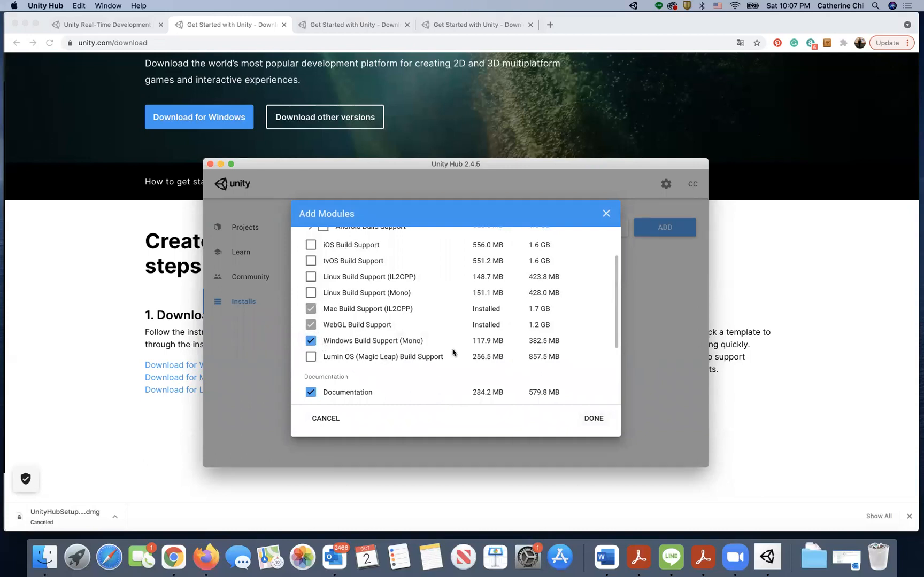
pyautogui.click(606, 214)
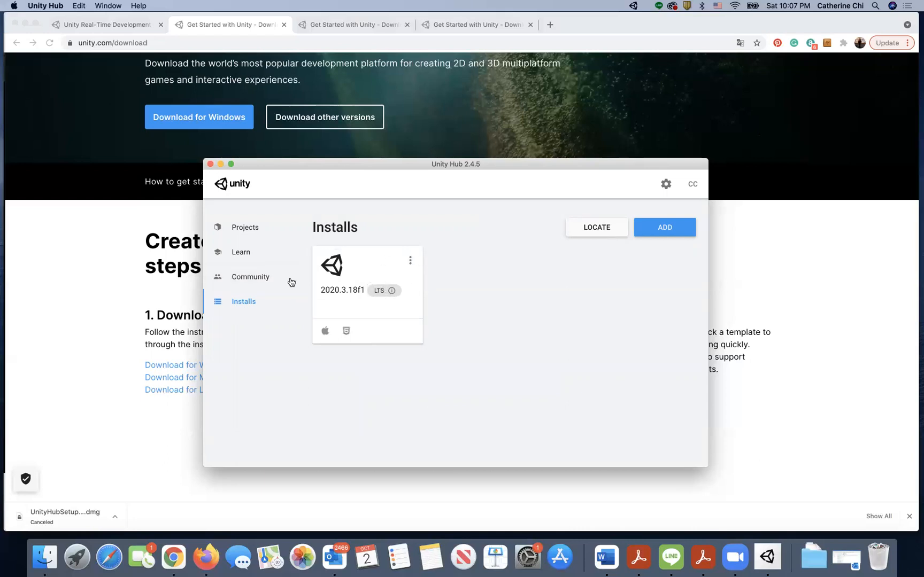
# Try selecting Unity 2021.1.23f1 and 2019.4.31f1 (LTS) as versions to add, and close the dialog without installing.
pyautogui.click(667, 241)
pyautogui.click(354, 343)
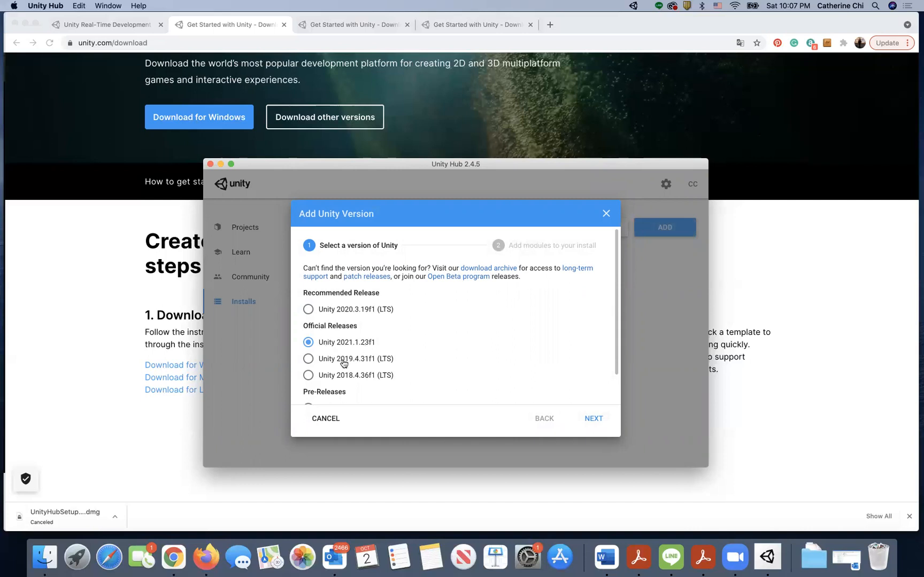
pyautogui.click(315, 361)
pyautogui.click(326, 342)
pyautogui.click(605, 216)
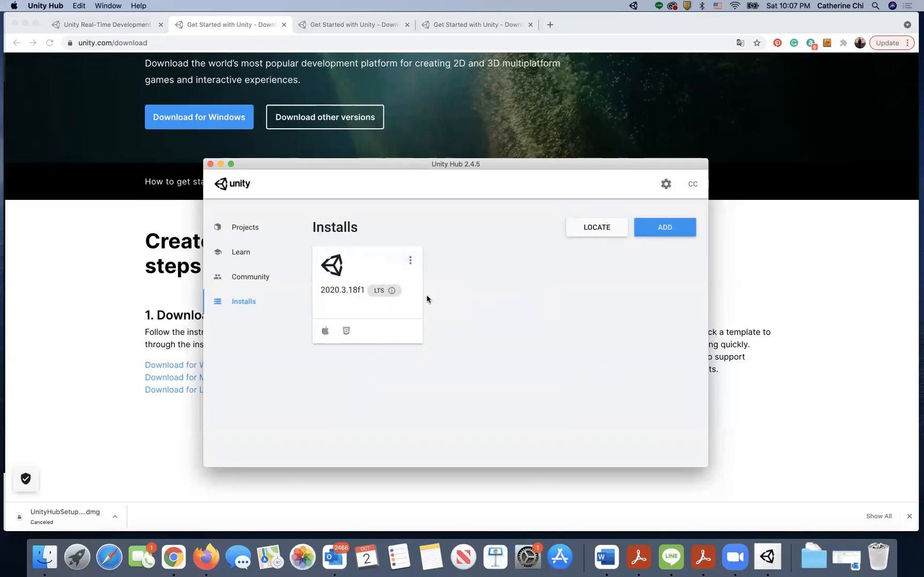